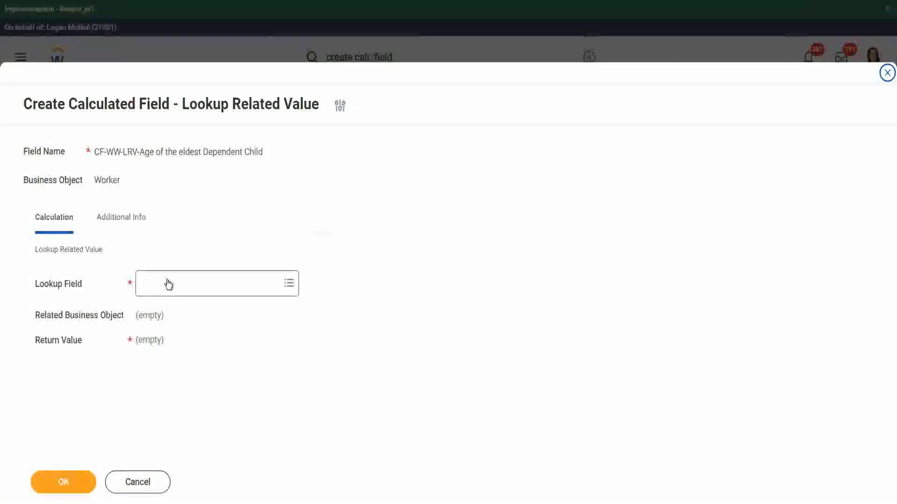
Step: Choose CF-WW-ESI-Eldest Dependent Child as the lookup field, making Dependent the related object
click(168, 284)
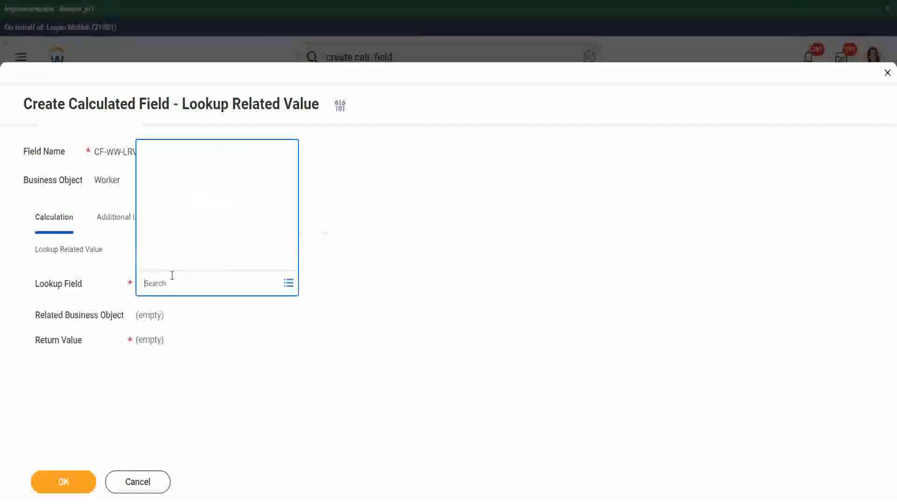
text(CF-WW-ESI-Eldest Dependent Child)
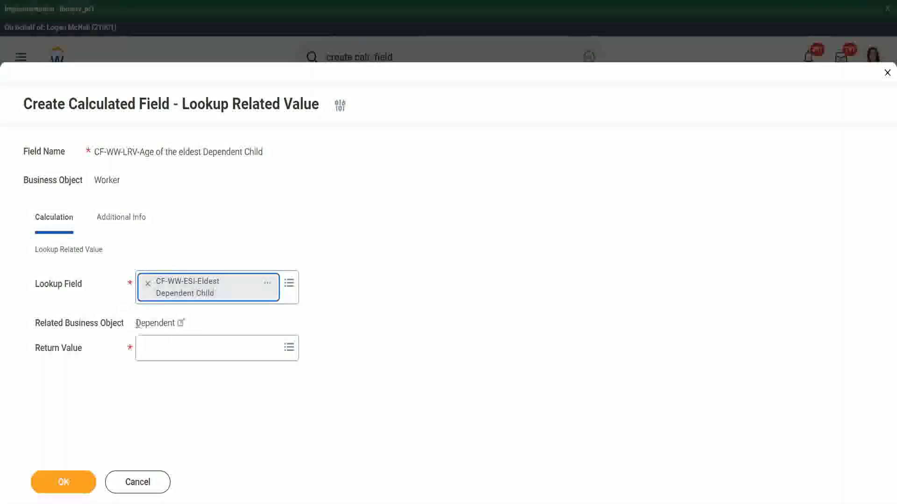
drag(137, 324, 176, 322)
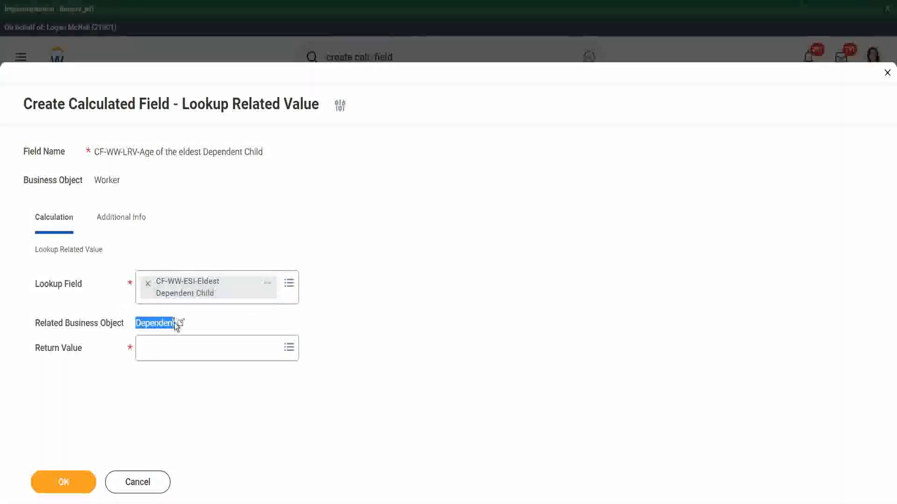
click(268, 287)
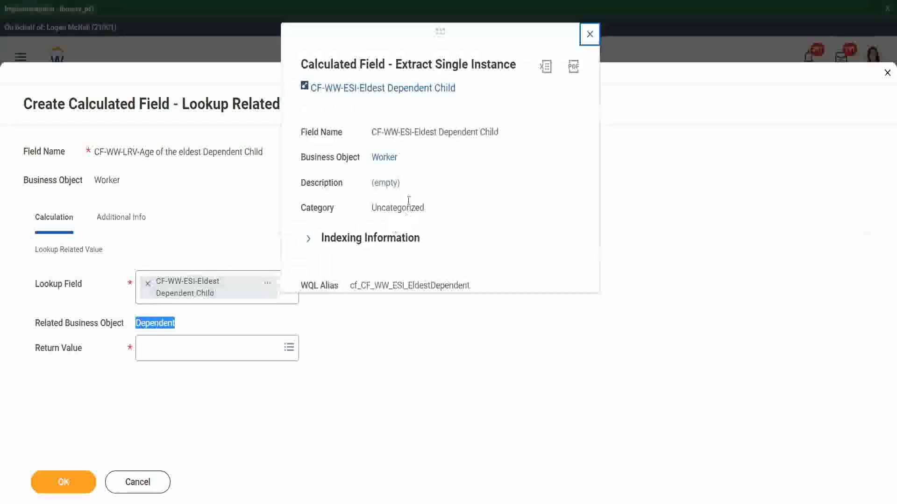
drag(301, 157, 361, 157)
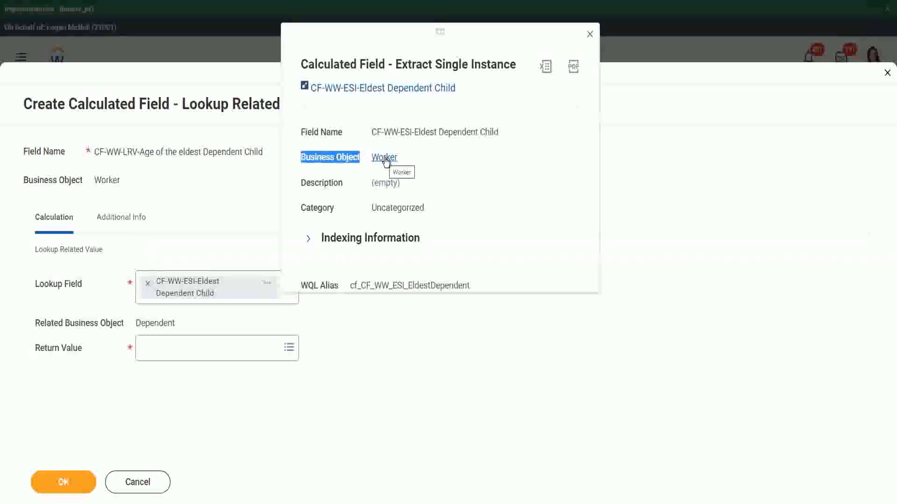
drag(404, 133, 429, 132)
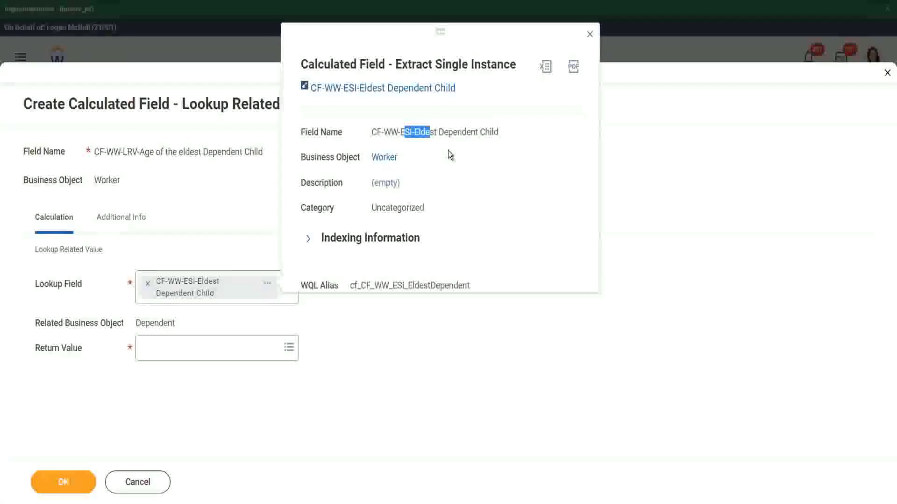
Step: Set the calculated field's return value to the Dependent's Age
click(588, 35)
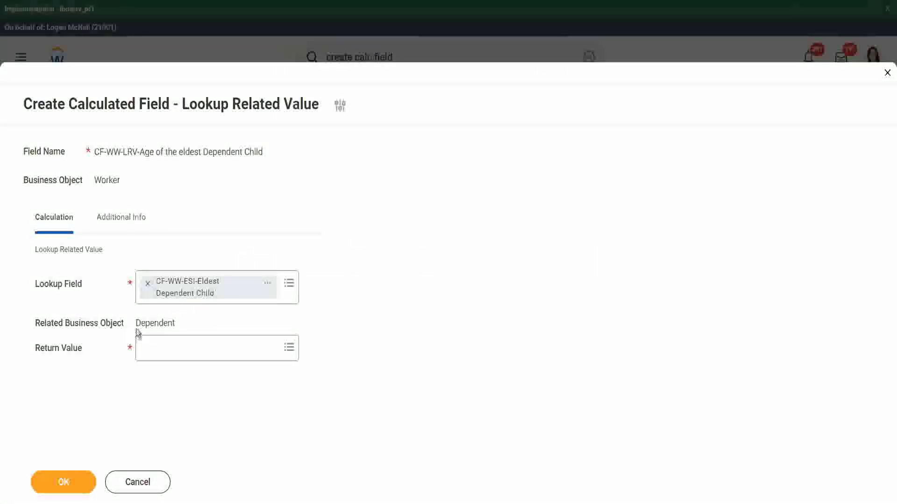
drag(136, 323, 175, 322)
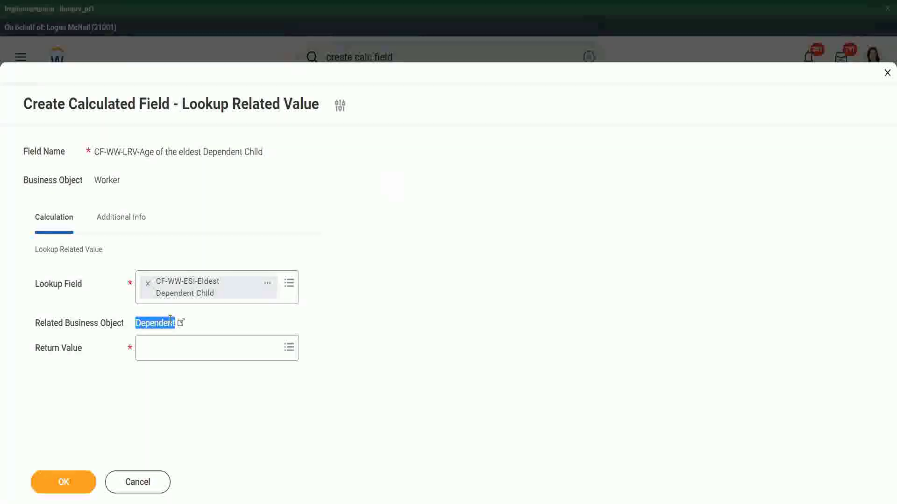
click(158, 352)
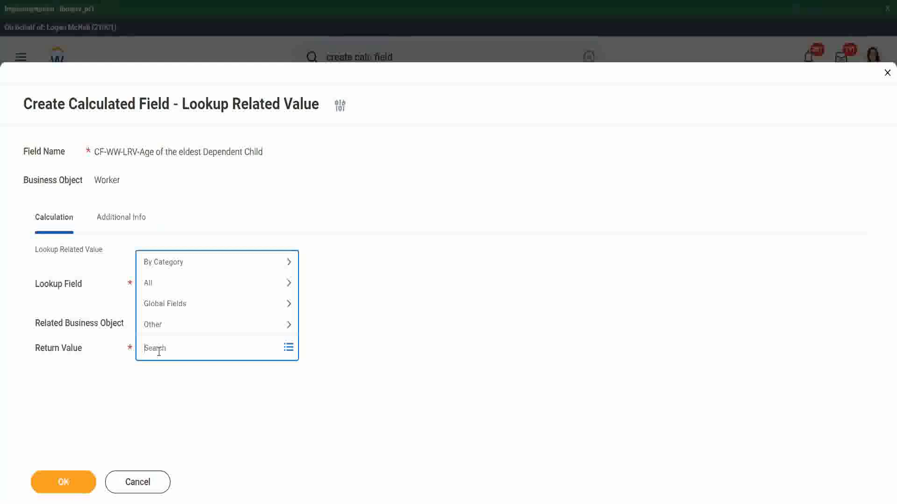
text(age)
key(Return)
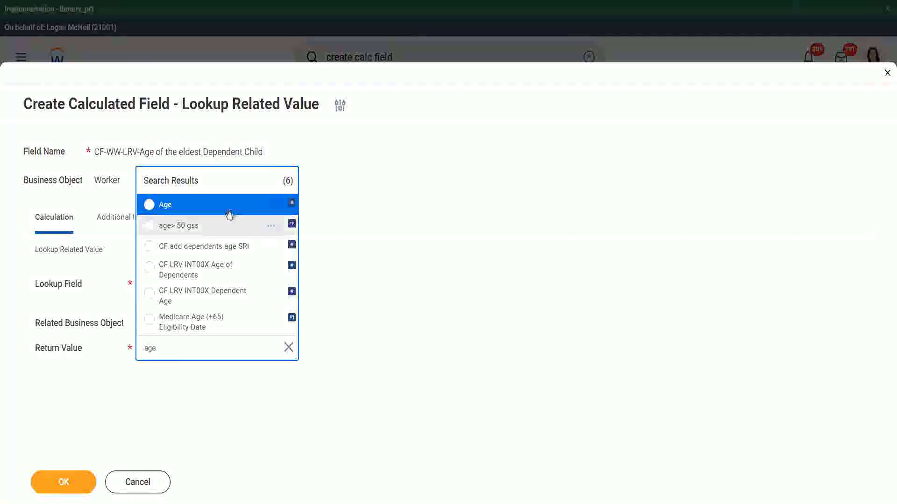
click(221, 205)
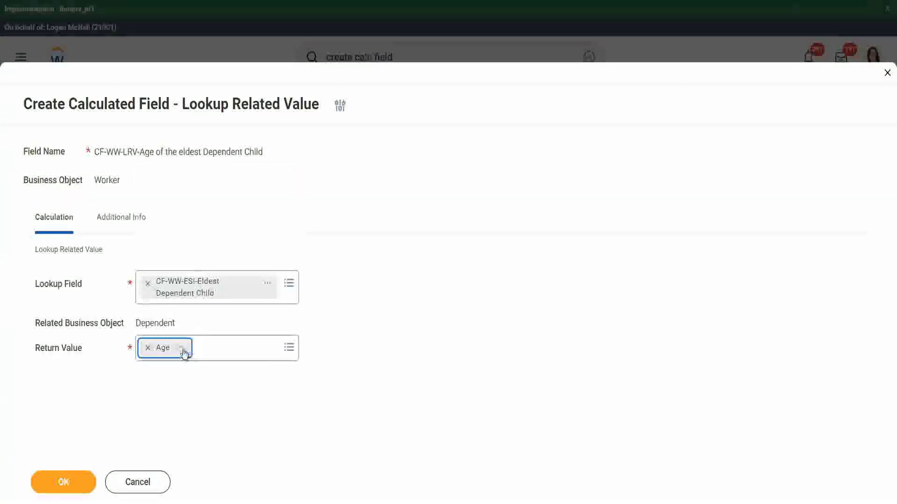
click(203, 341)
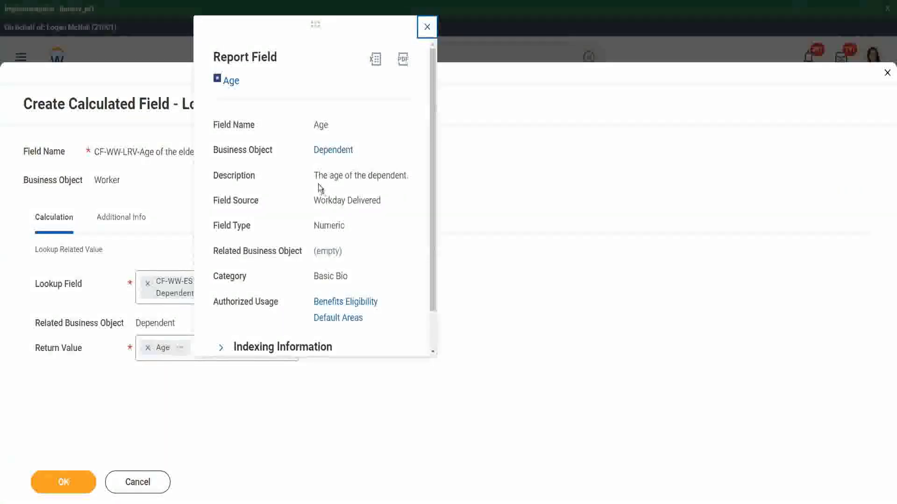
drag(314, 175, 408, 176)
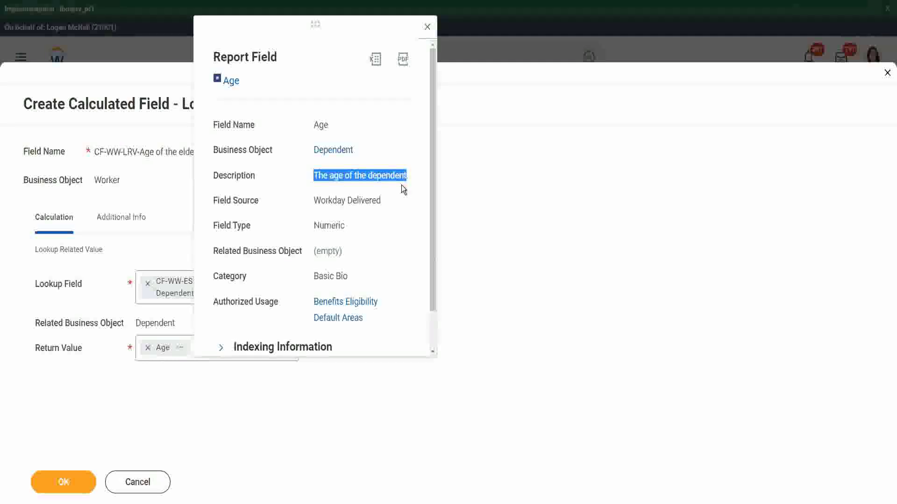
click(151, 200)
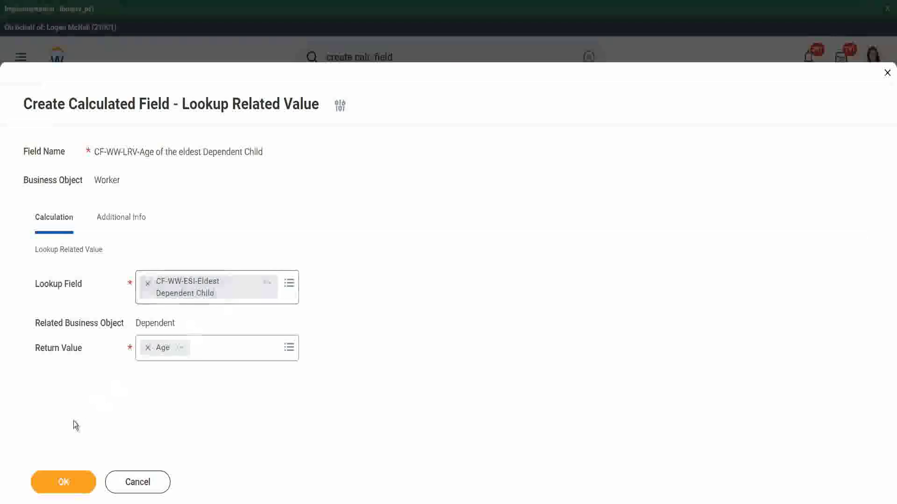
Step: Save 'CF-WW-LRV-Age of the eldest Dependent Child' and return to the WW Base Pay Details report
click(59, 482)
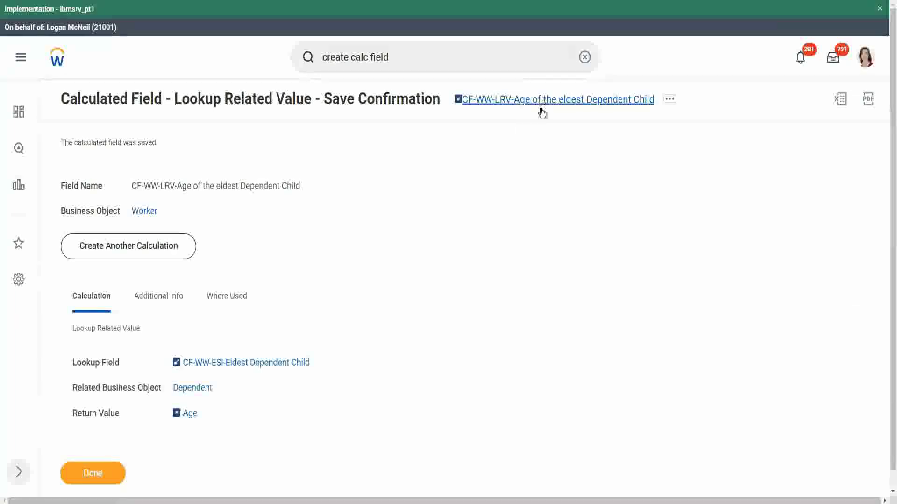
right_click(541, 101)
click(568, 159)
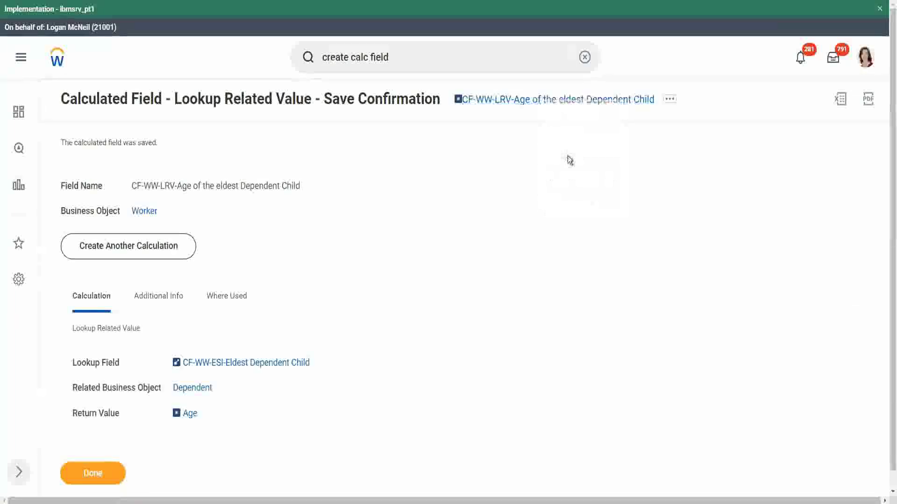
click(94, 471)
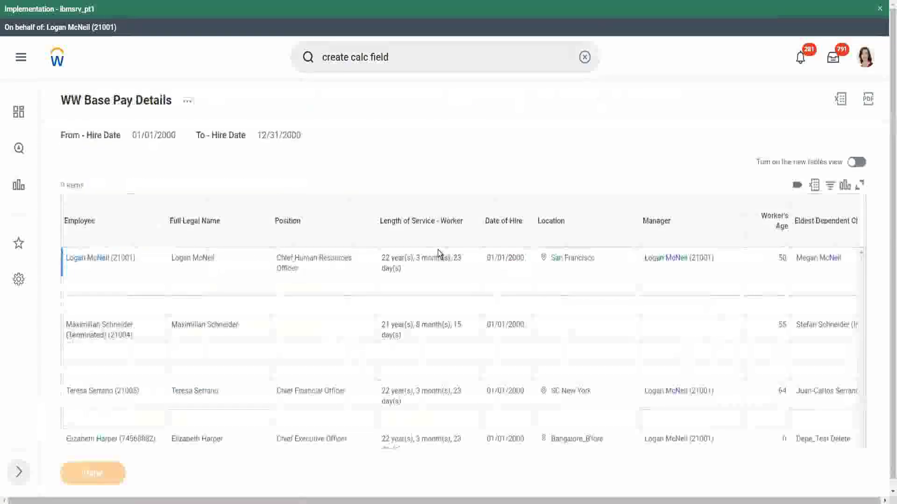
Step: Edit WW Base Pay Details through Custom Report > Edit and bring its 11 columns into view
click(186, 104)
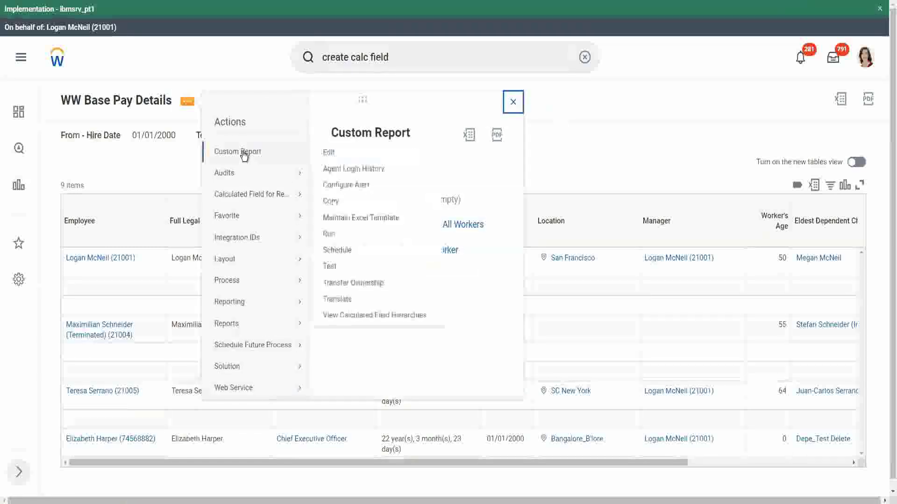
click(329, 154)
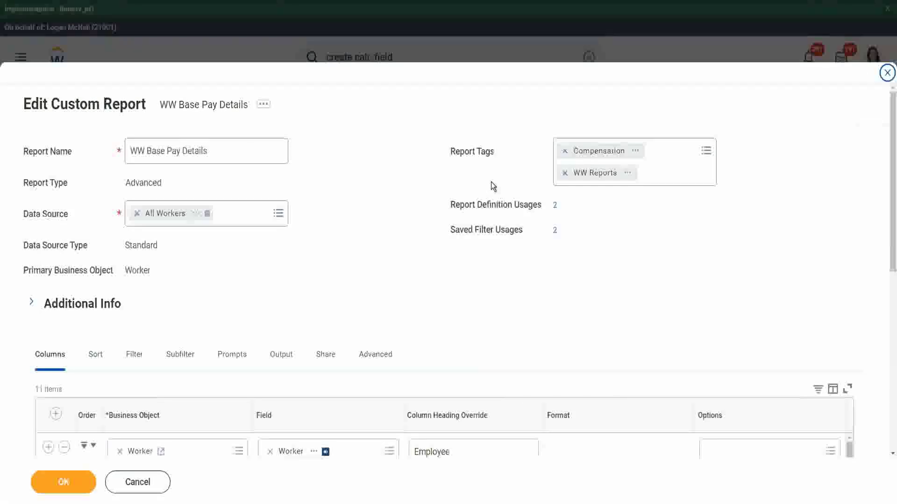
scroll(251, 286, down, 8)
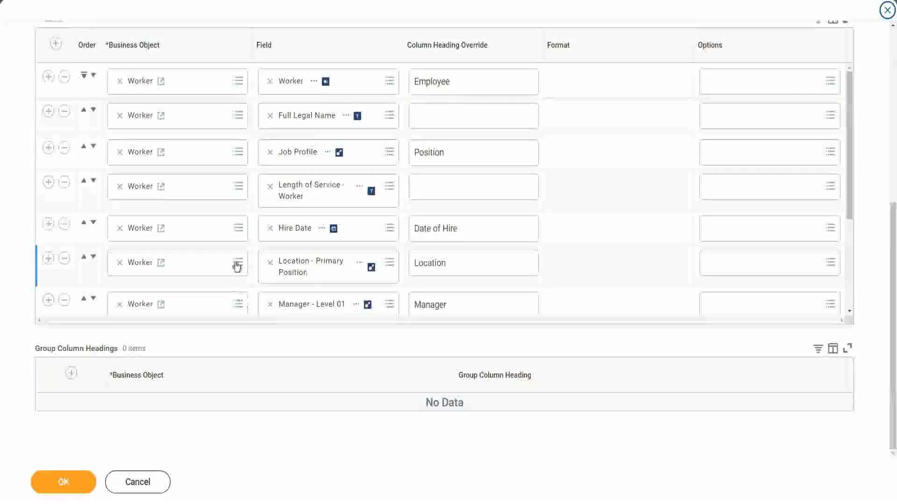
scroll(237, 260, down, 3)
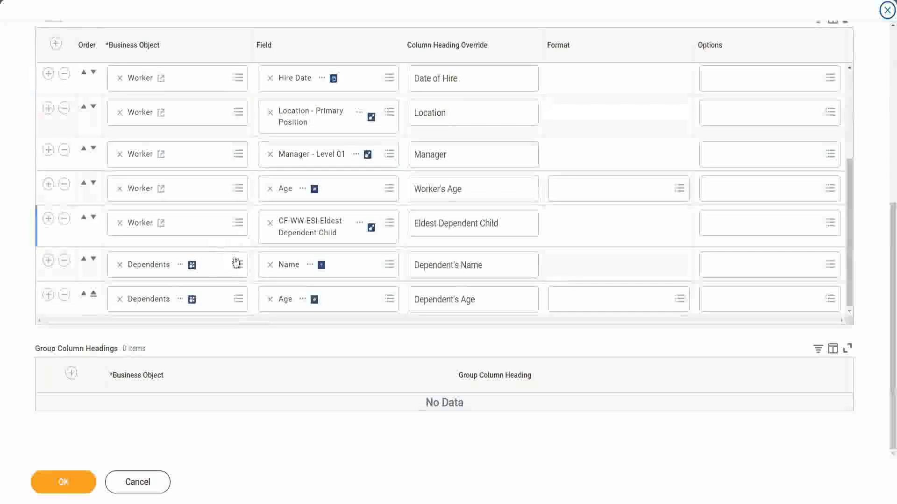
Step: Add a CF-WW-LRV-Age of the eldest Dependent Child column headed 'Age of the Eldest Dependent Child'
click(48, 219)
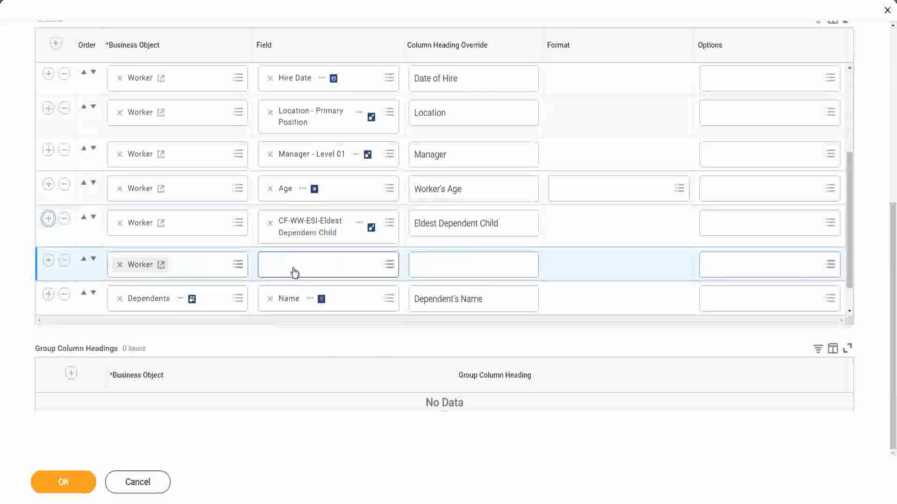
click(295, 272)
text(Age of the eldest Dependent Child)
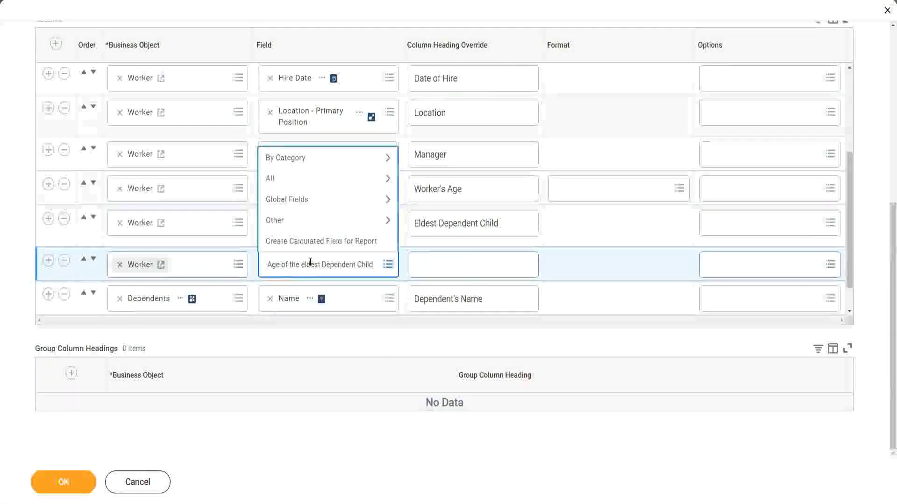
key(Return)
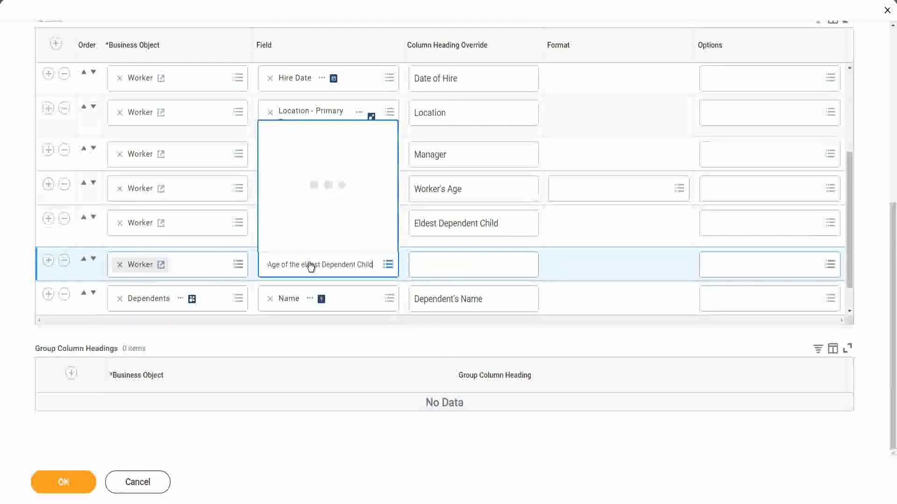
click(452, 259)
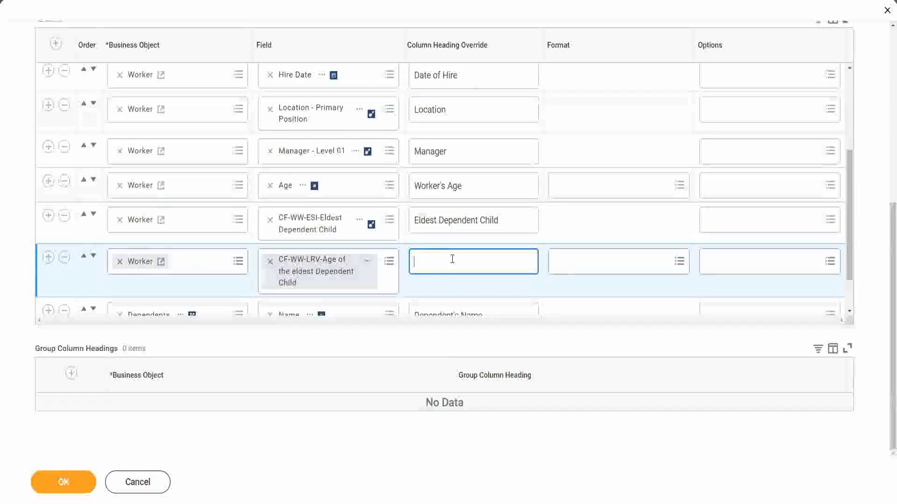
text(Age of)
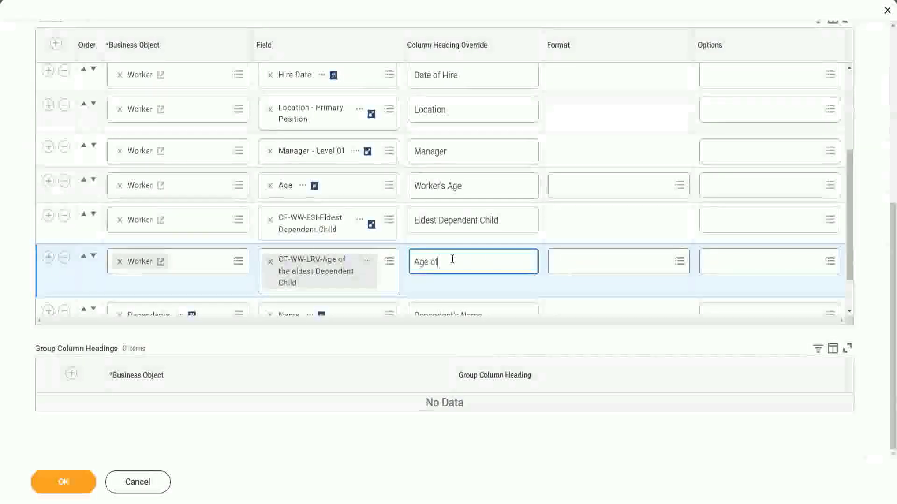
text( the Elde)
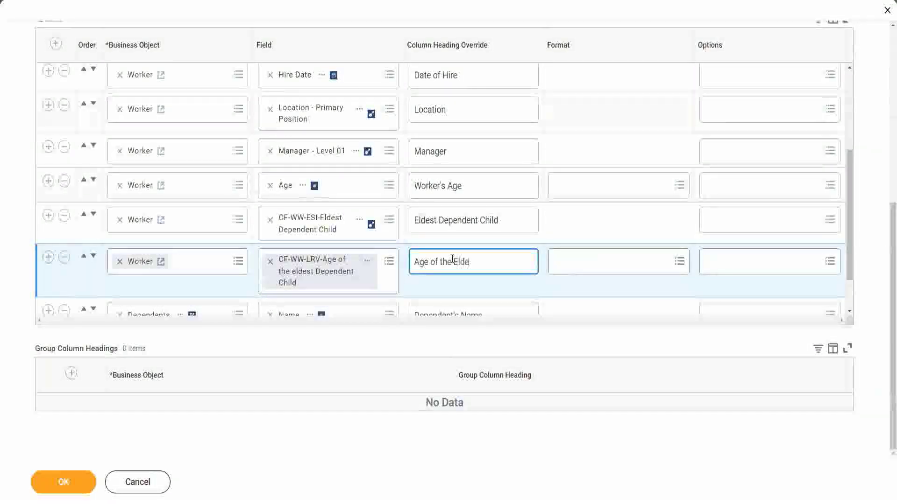
text(st Dependent Child)
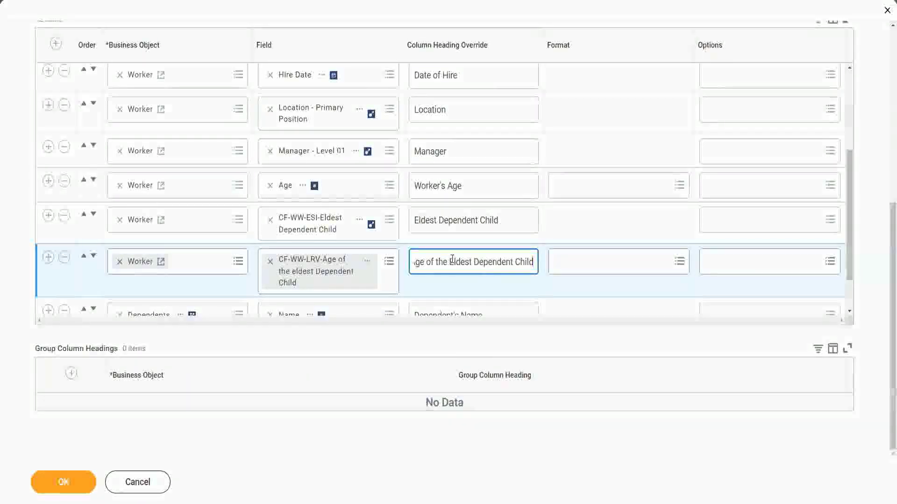
click(52, 489)
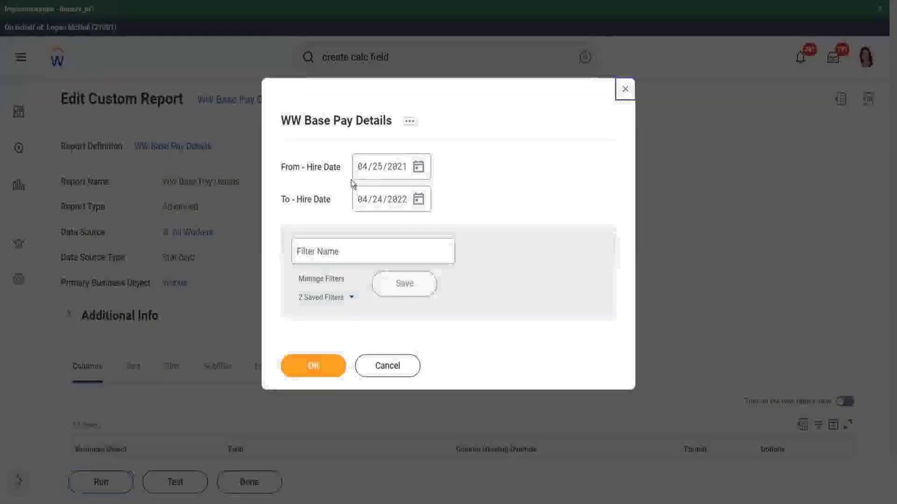
Step: Enter hire dates 01/01/2000 to 12/31/2000 and save them as the filter '2000'
text(0106)
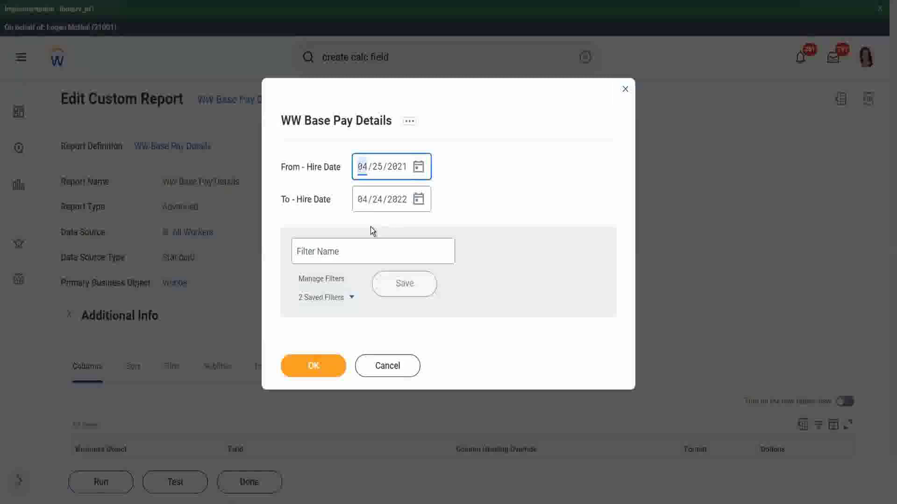
text(01)
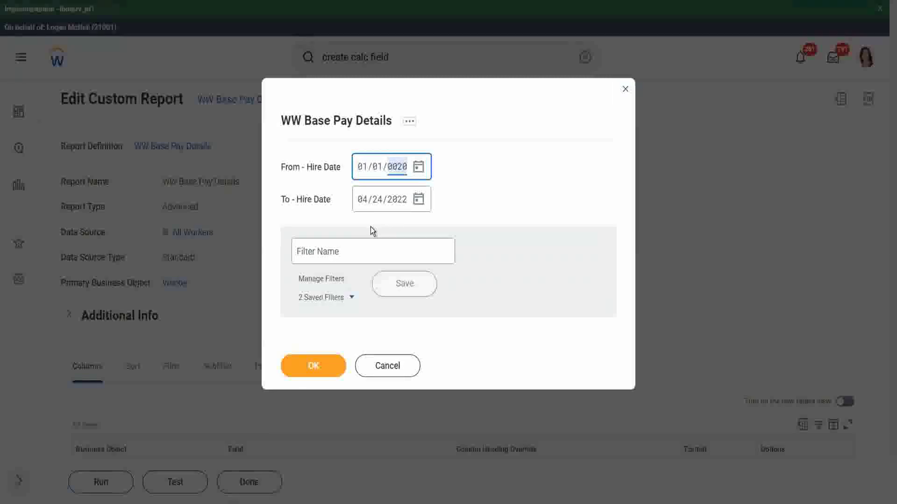
text(00)
key(Tab)
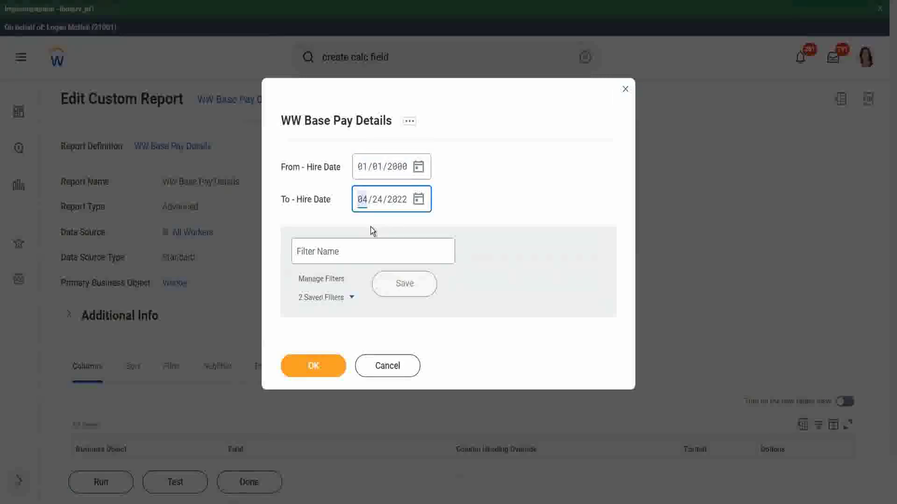
text(12/31/2000)
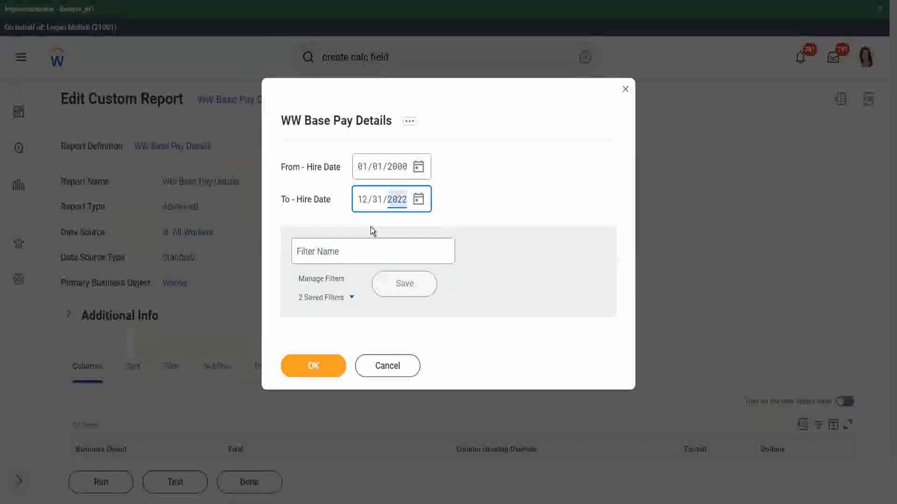
click(345, 250)
text(2000)
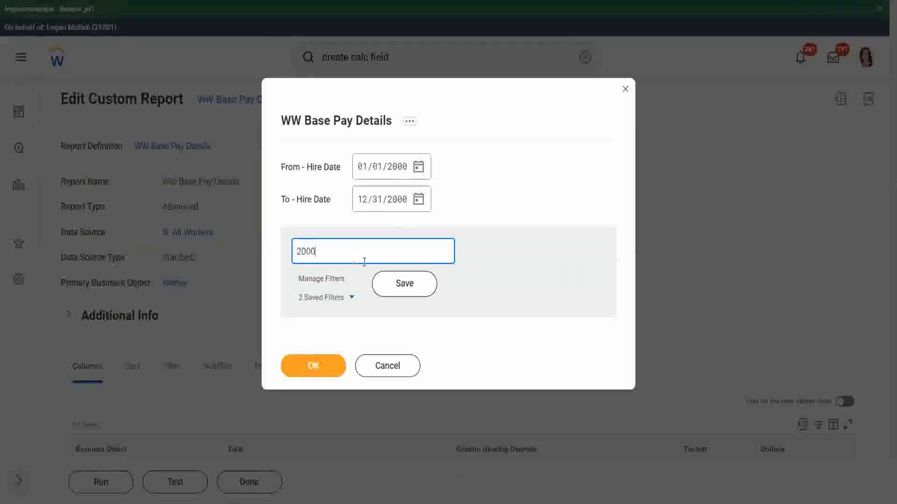
click(400, 282)
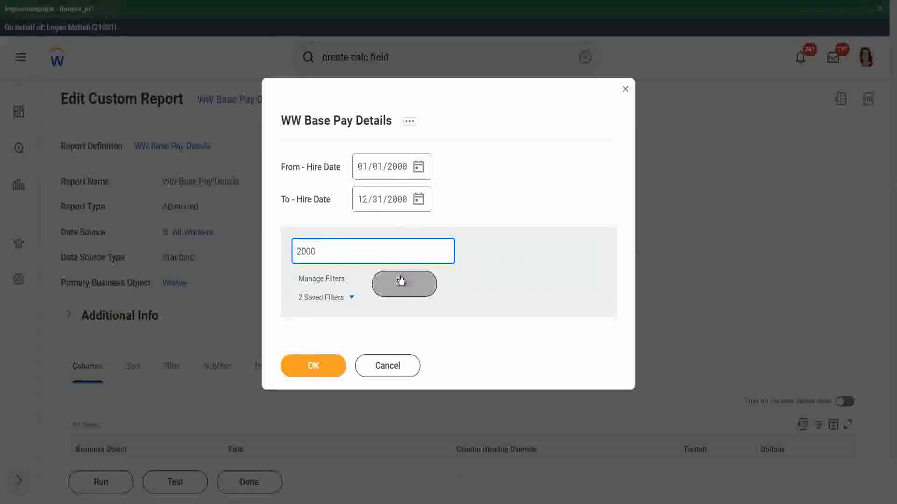
Step: Run the report for 2000 hires and scroll right to the dependents' age columns
click(309, 369)
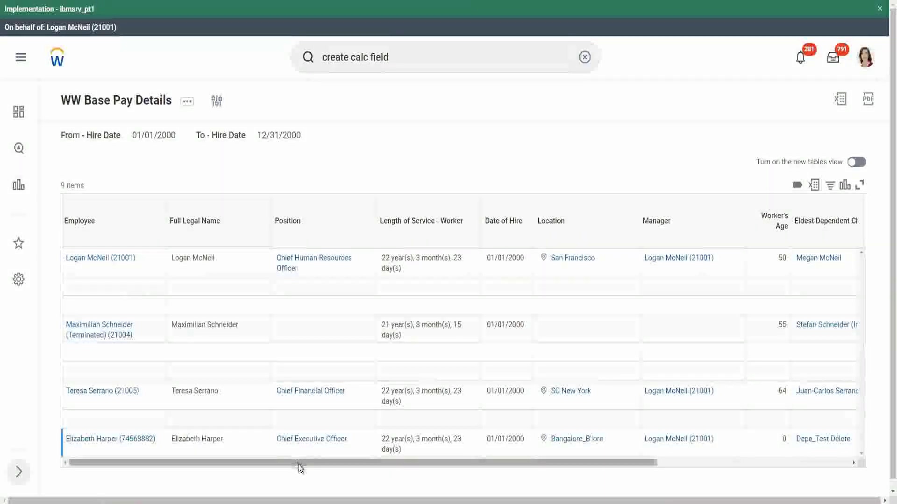
drag(298, 464, 301, 465)
scroll(456, 476, right, 10)
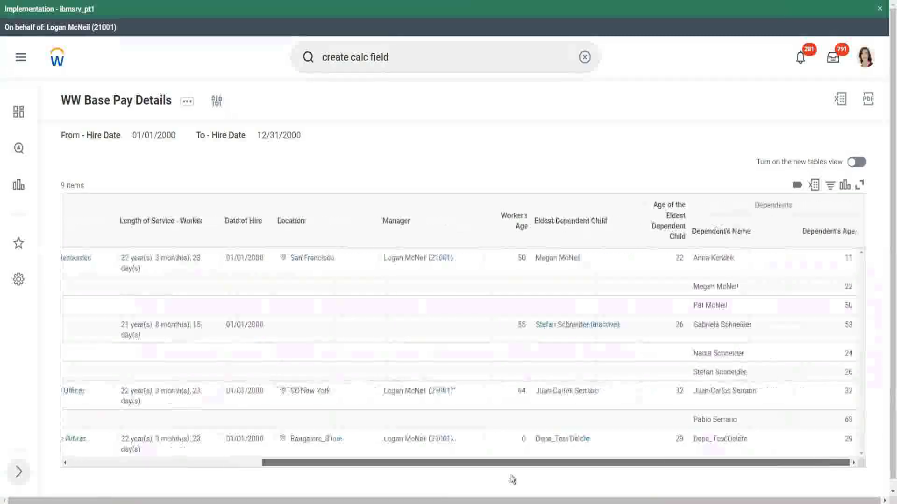
Step: Compare the eldest-child ages 22, 26, 32 and 29 with the dependents' own listed ages
double_click(678, 258)
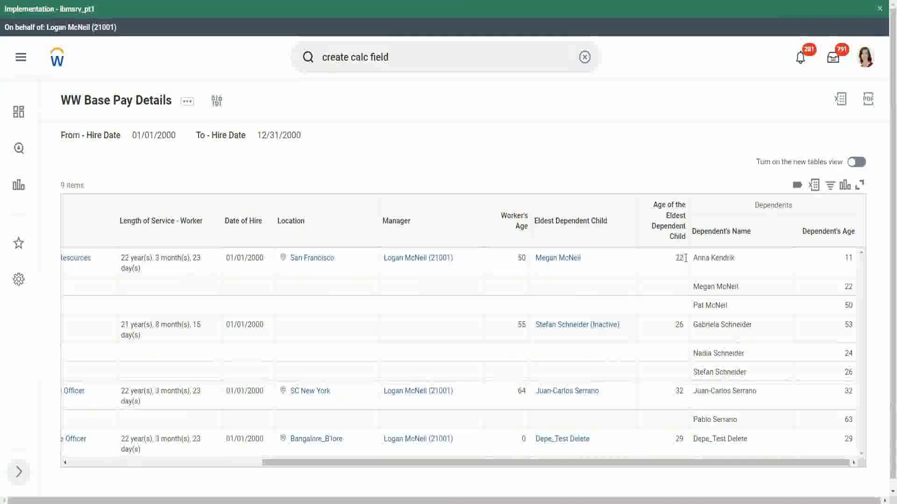
double_click(847, 287)
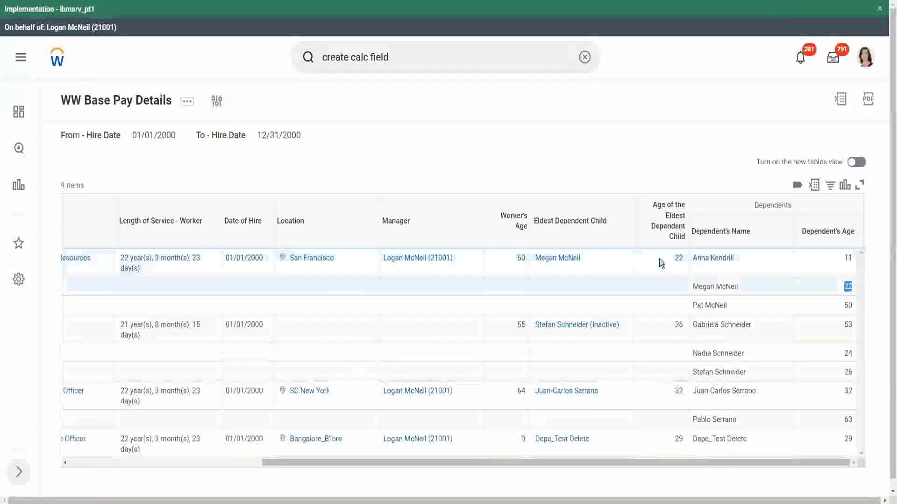
double_click(678, 258)
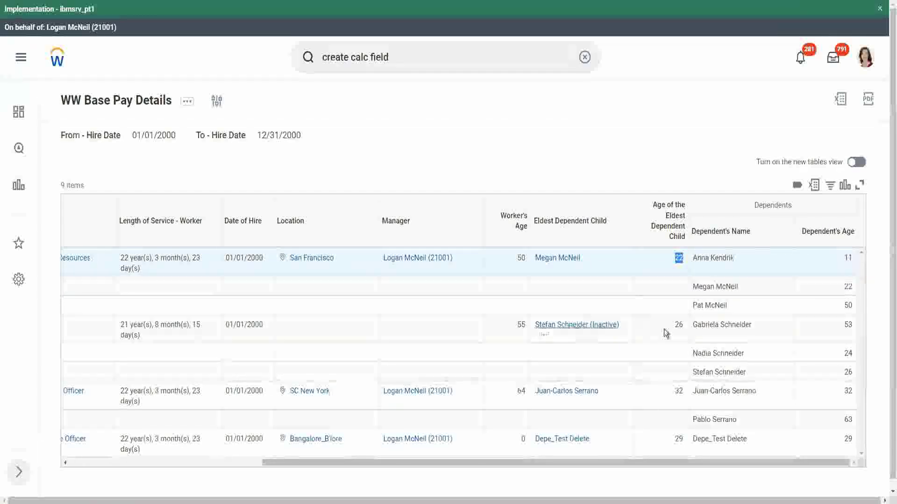
double_click(678, 325)
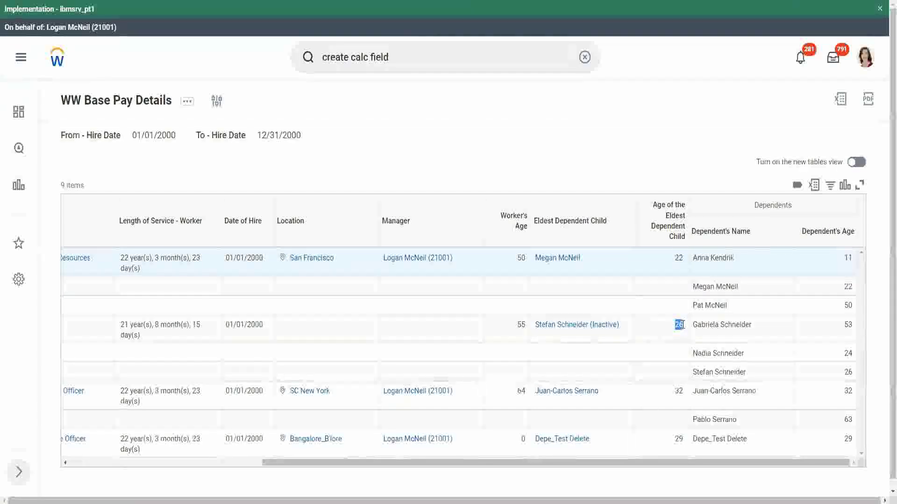
double_click(677, 392)
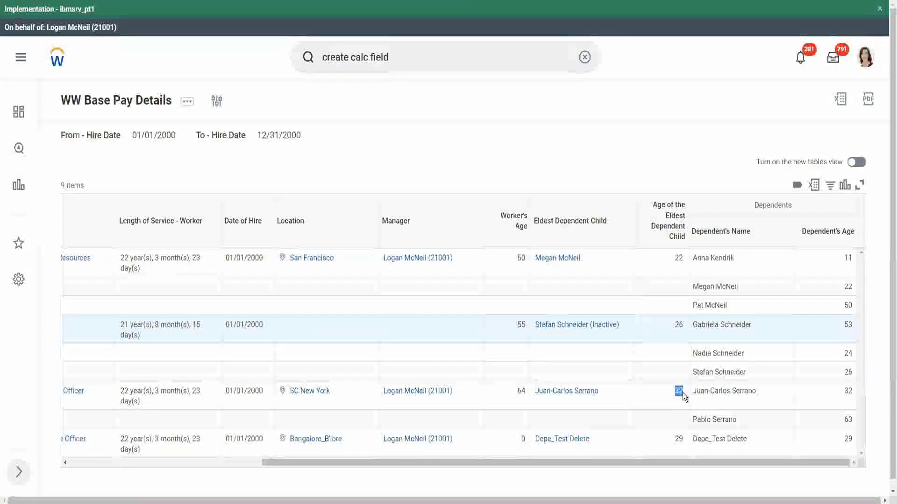
double_click(848, 392)
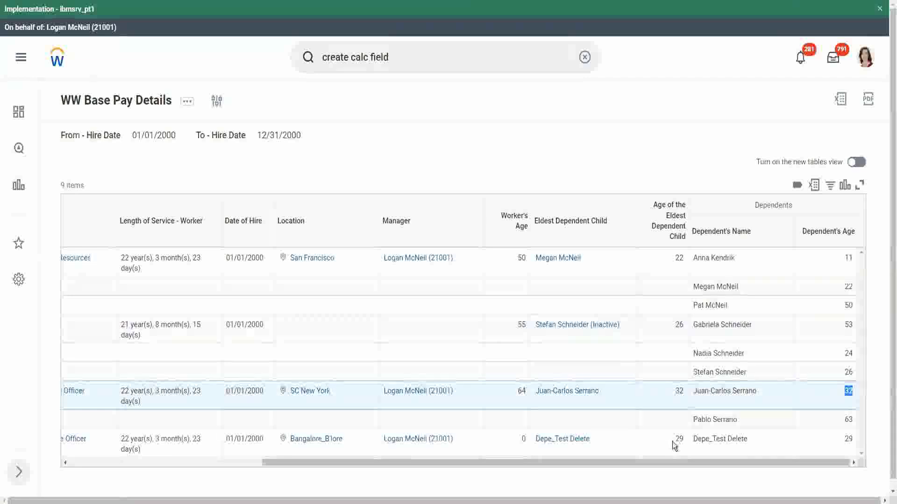
double_click(678, 439)
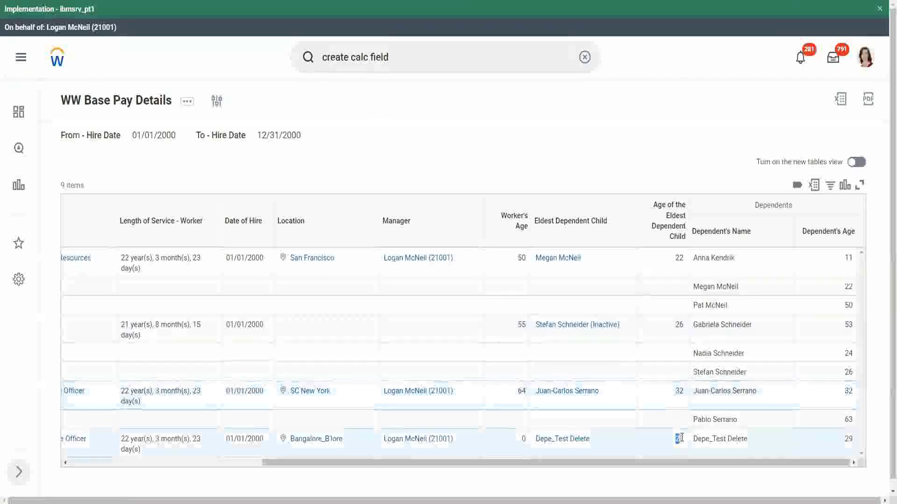
double_click(848, 439)
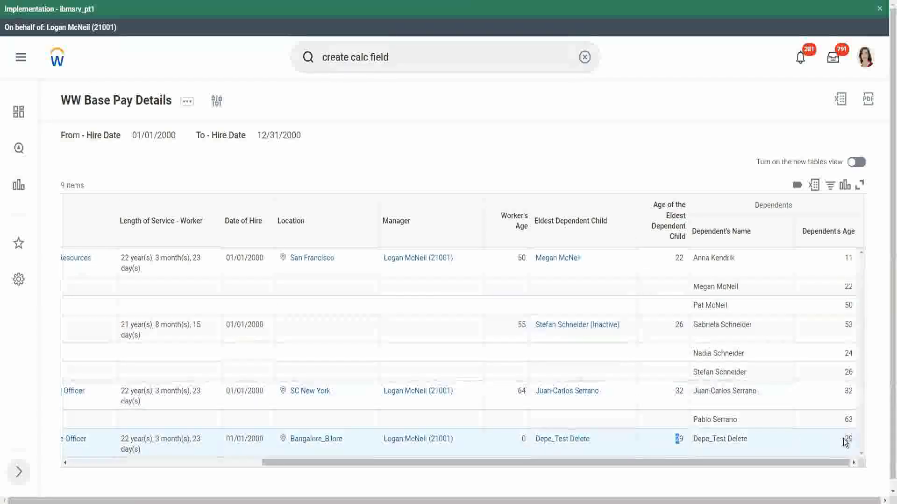
click(675, 144)
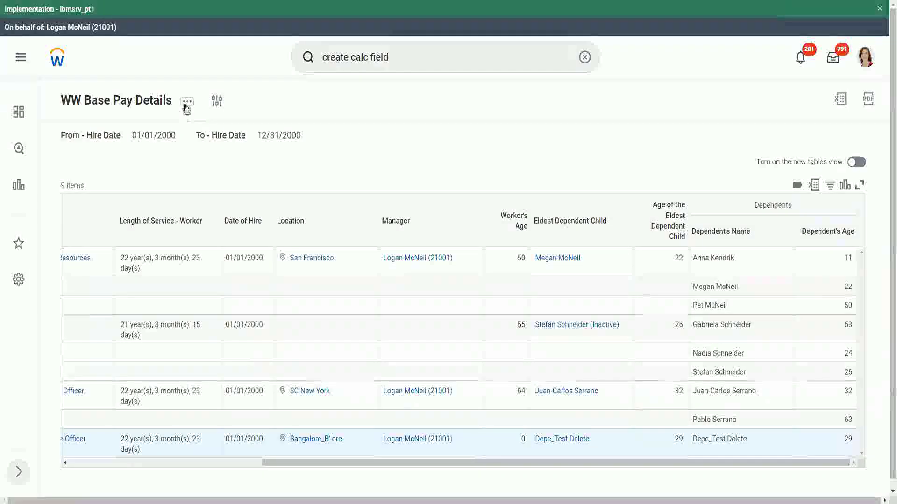
Step: Reopen the WW Base Pay Details definition through Custom Report > Edit, showing its 12 columns
click(188, 105)
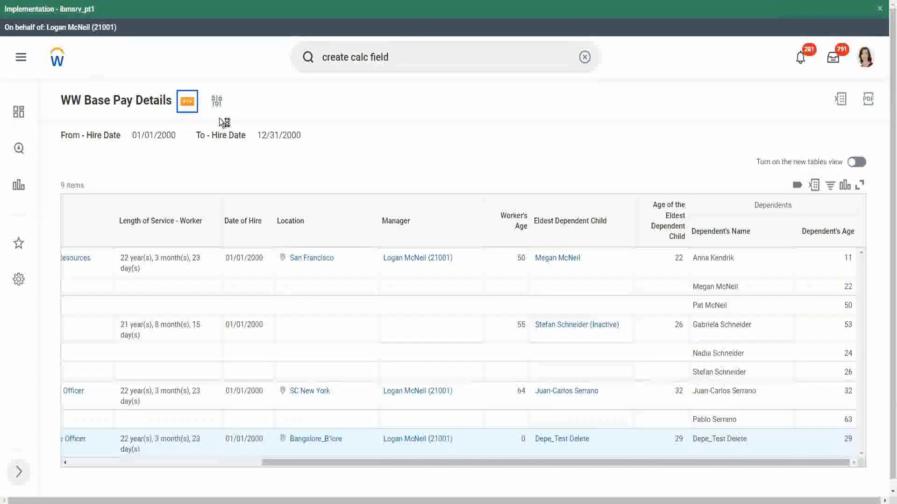
mouse_move(256, 158)
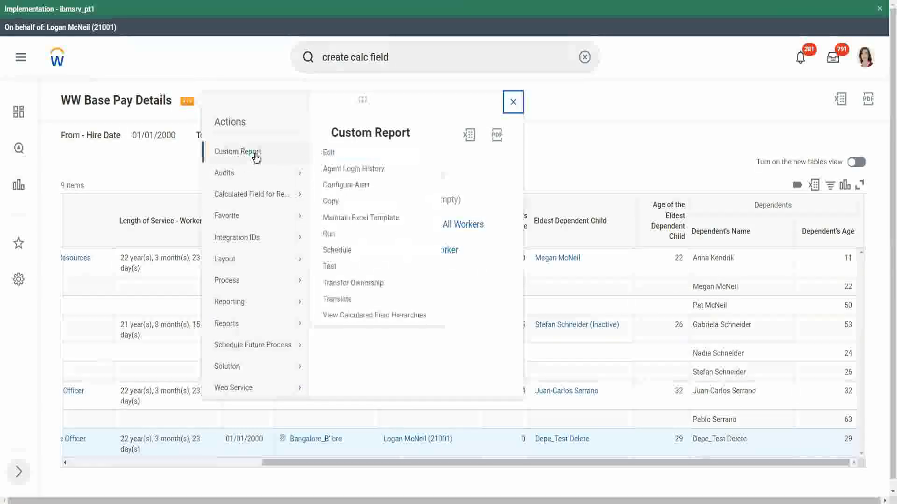
click(329, 154)
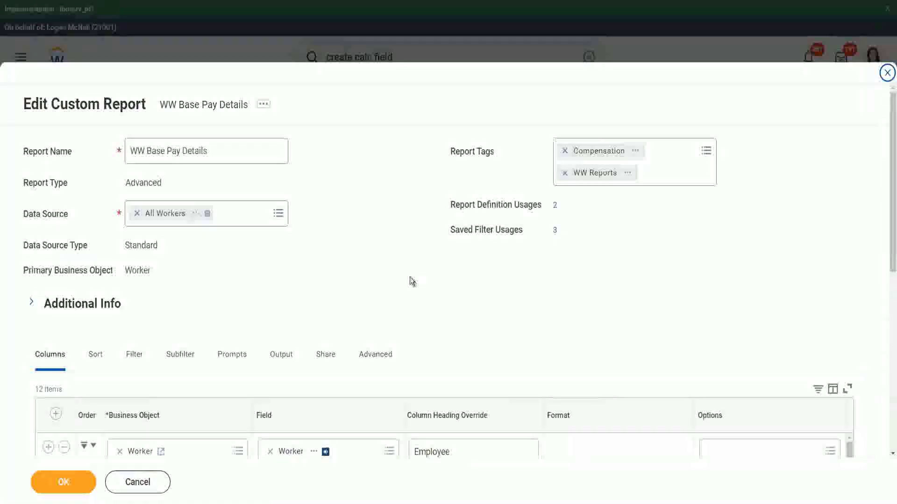
scroll(531, 154, down, 4)
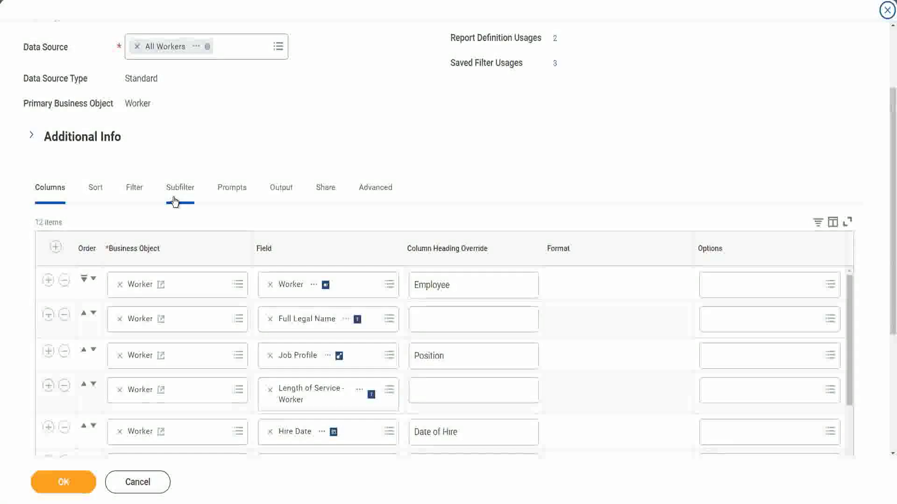
Step: Add a filter row on the CF-WW-LRV-Age of the eldest Dependent Child field
click(135, 187)
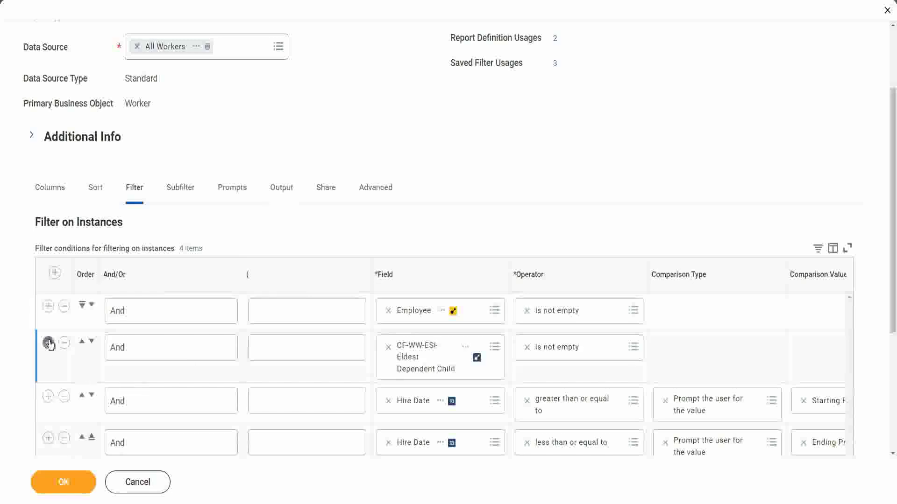
click(48, 344)
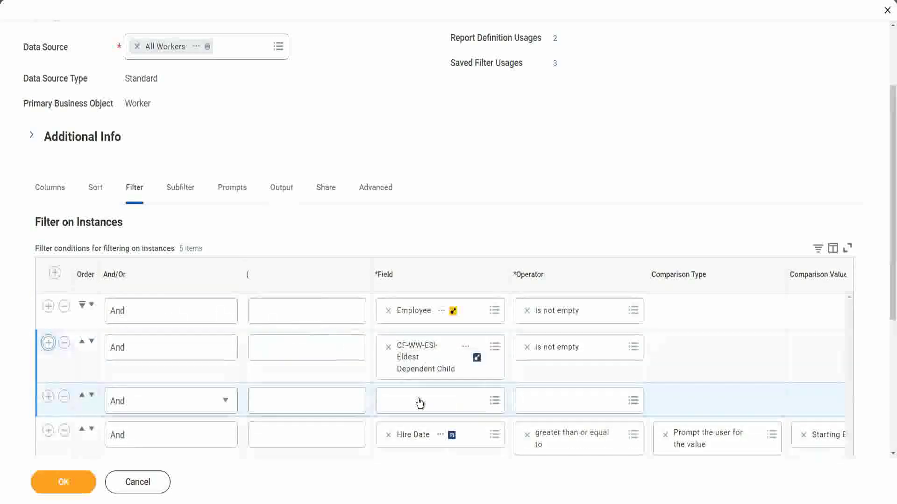
click(420, 403)
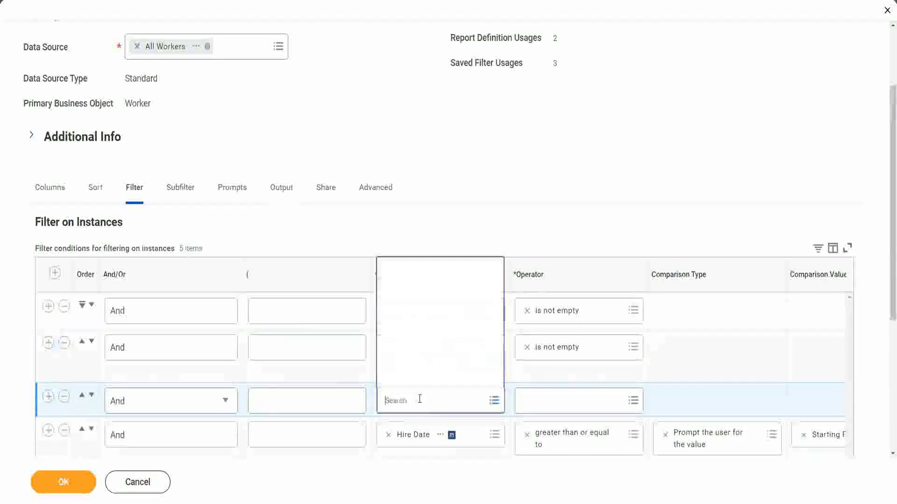
click(438, 270)
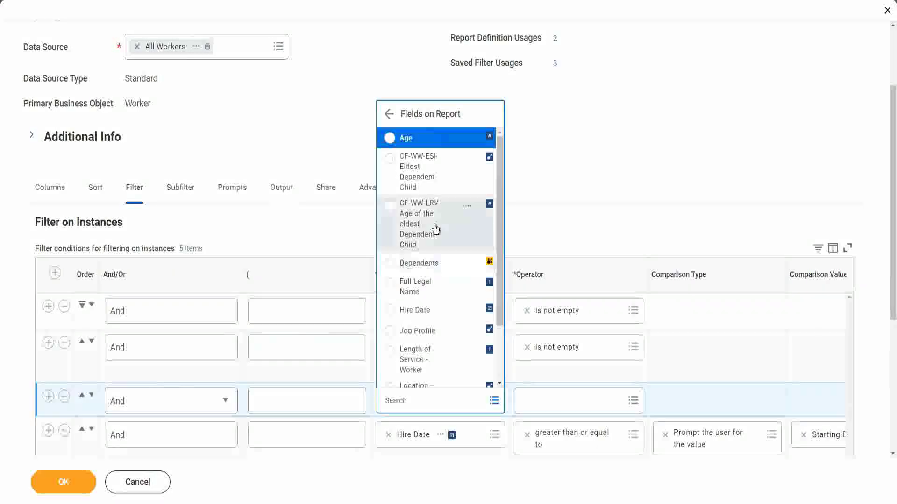
click(408, 224)
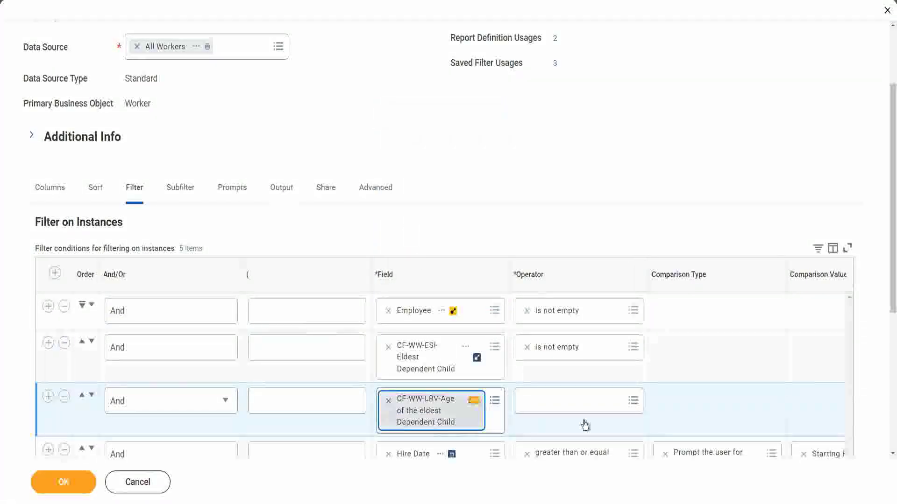
Step: Make the condition less than or equal to 30 and save the report definition
click(581, 395)
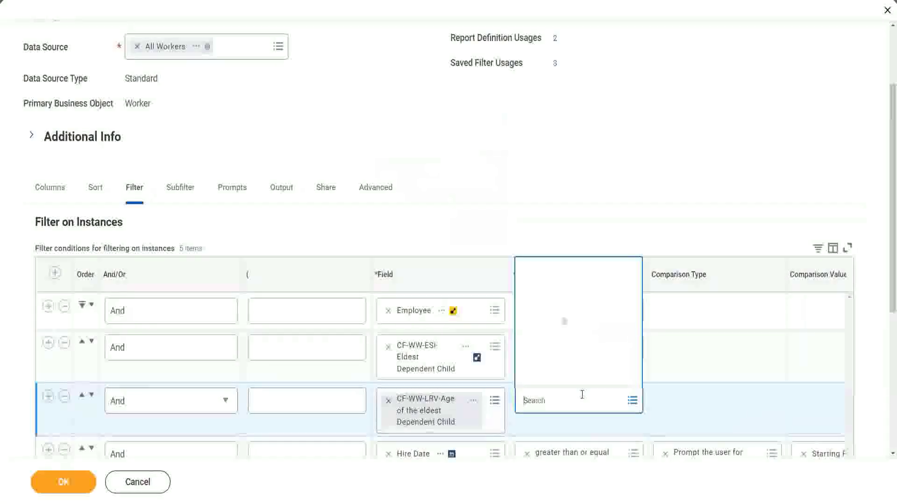
click(573, 356)
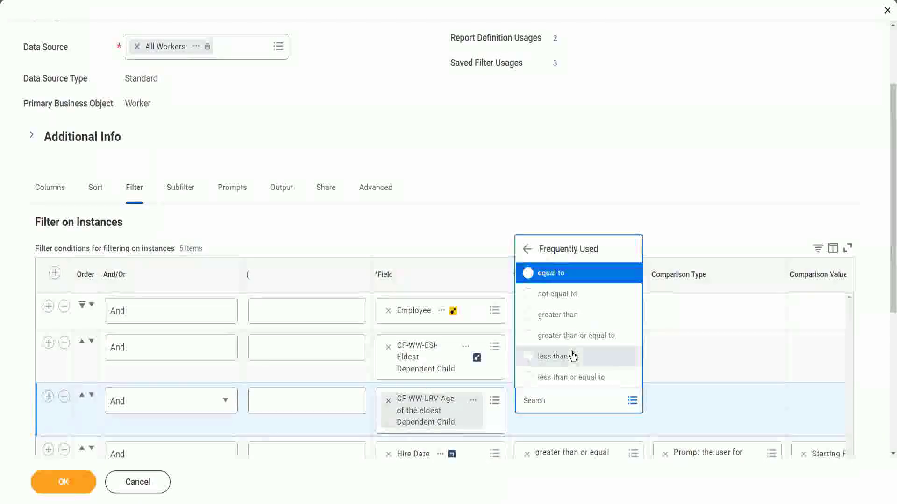
click(578, 381)
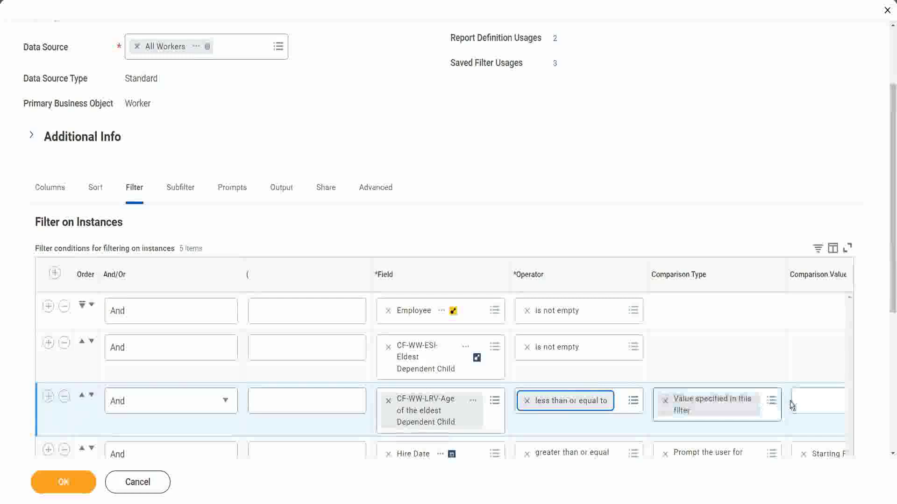
click(793, 406)
scroll(477, 436, down, 2)
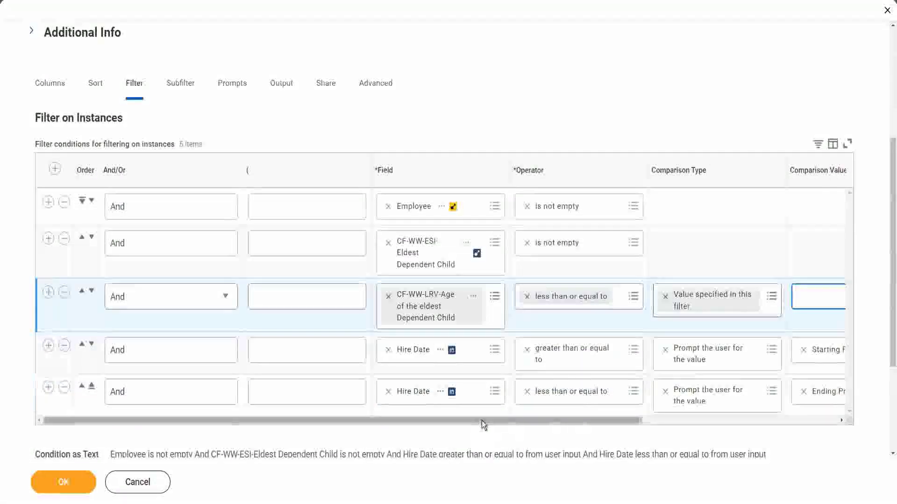
drag(481, 421, 676, 422)
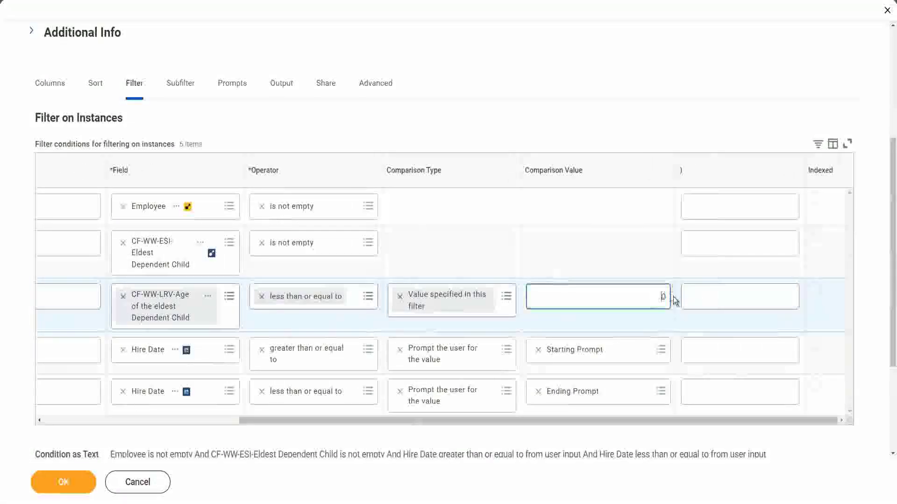
text(30)
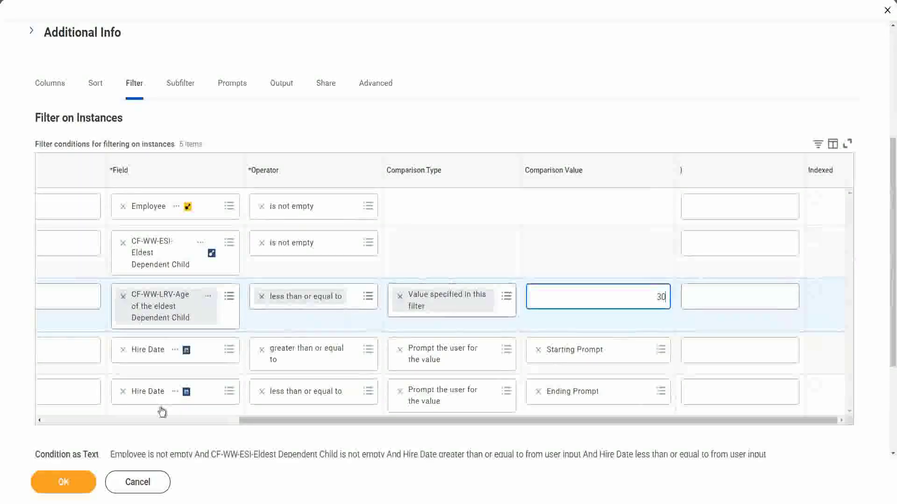
click(63, 491)
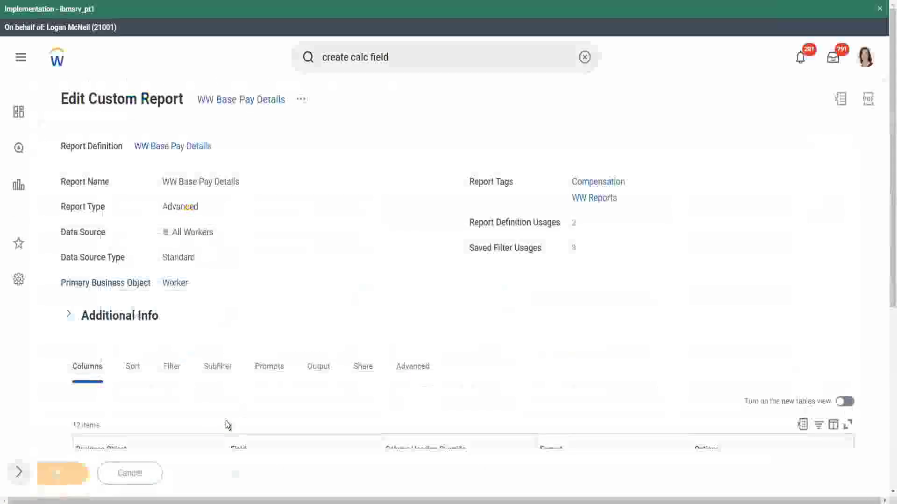
Step: Rerun the report with the saved 2000 hire-date filter, now returning 7 workers
click(96, 474)
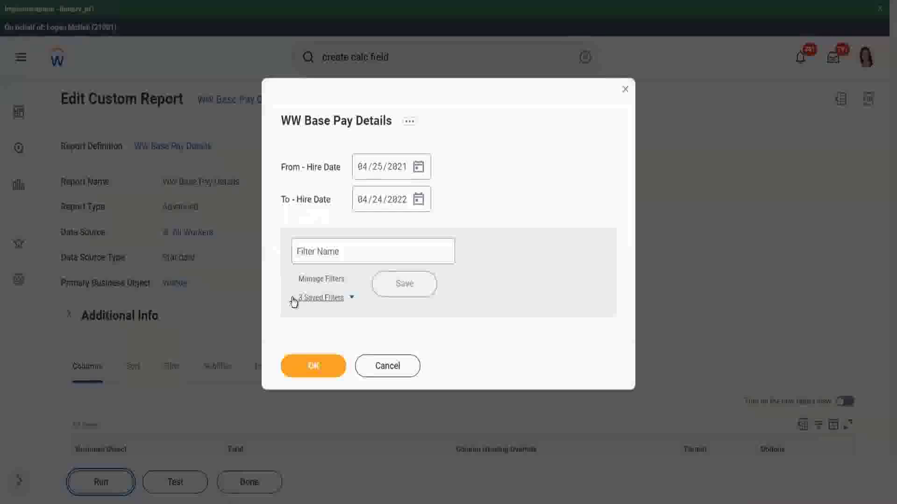
click(352, 299)
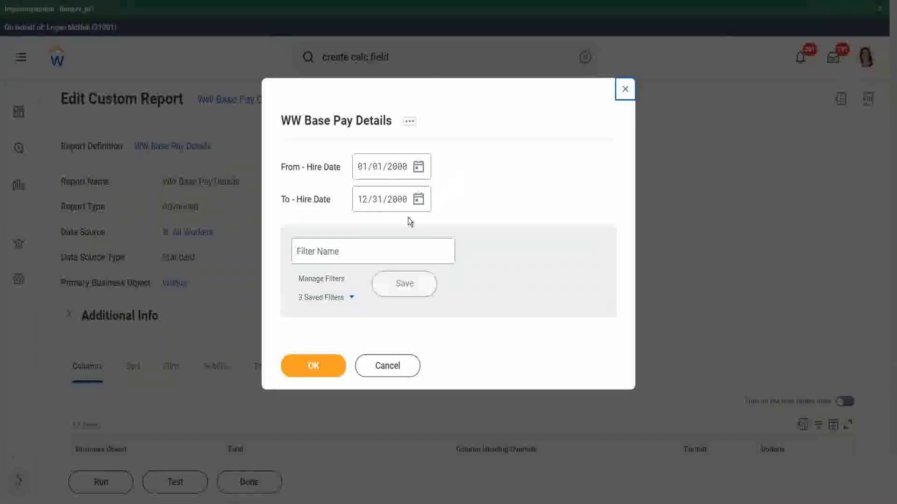
click(313, 369)
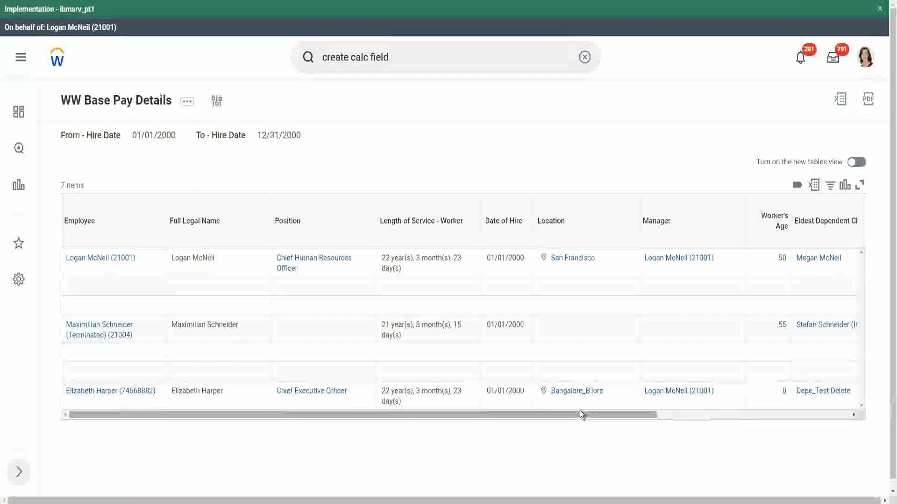
Step: Scroll the results right to check eldest-child ages of 22, 26 and 29, then back left
drag(580, 414, 767, 424)
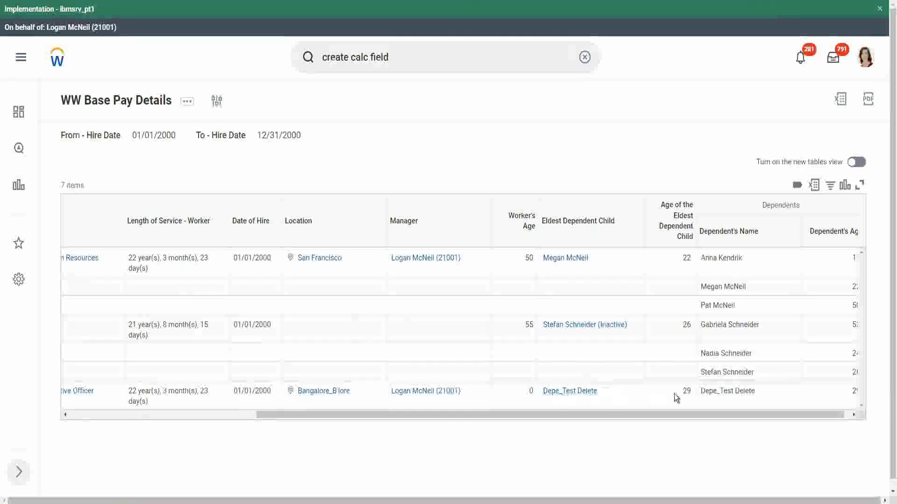
double_click(691, 391)
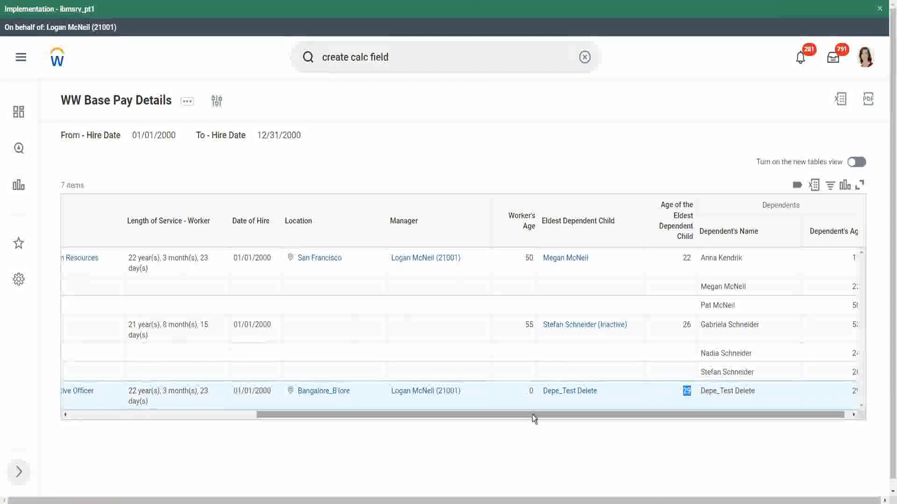
drag(533, 415, 257, 419)
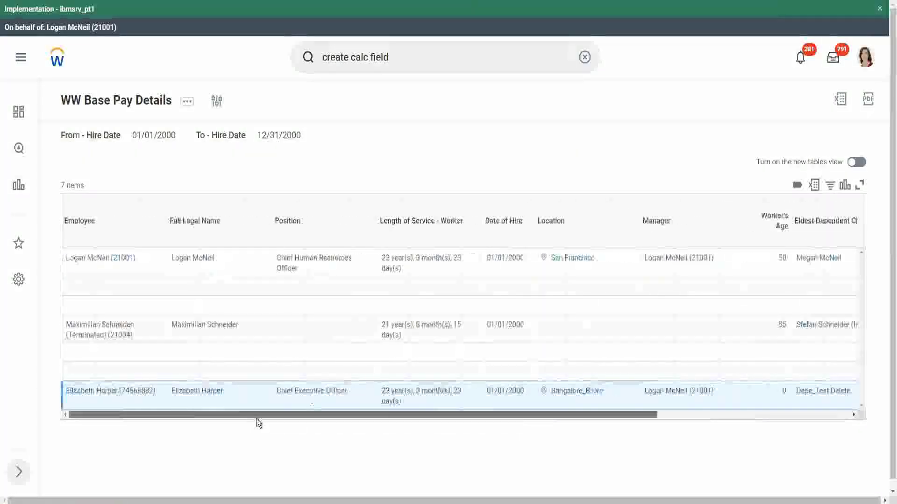